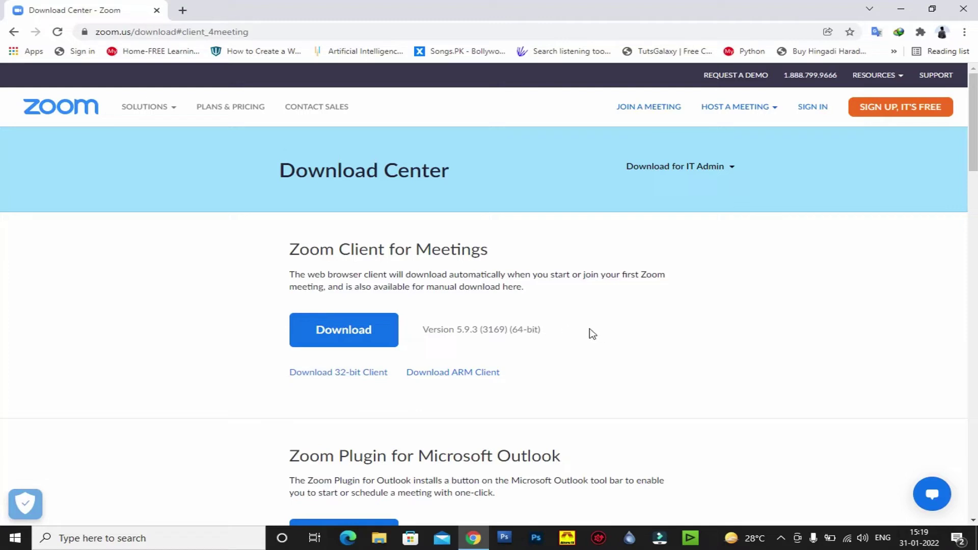
- Download the 64-bit Zoom Client for Meetings installer to the Programs category, then dismiss the download dialog and minimize the browser
click(346, 335)
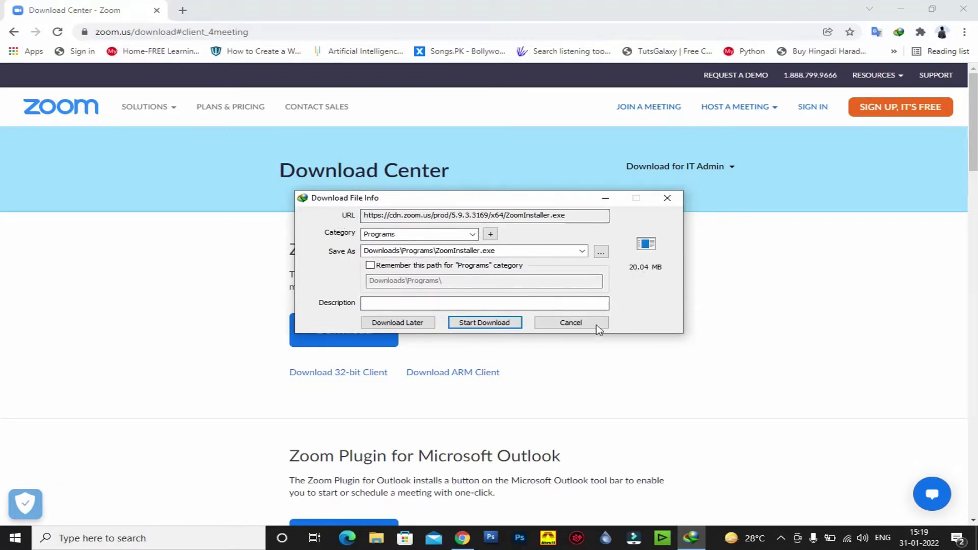
click(484, 323)
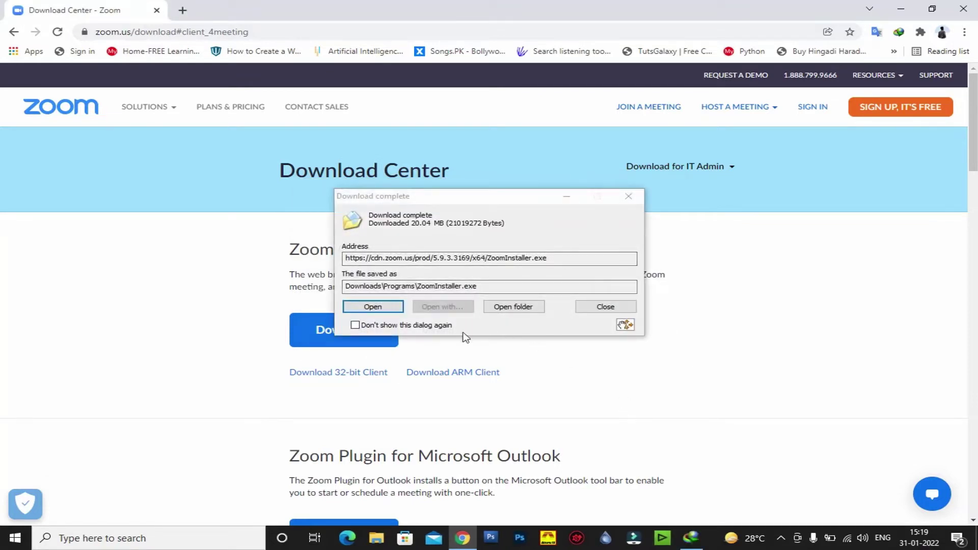
click(628, 196)
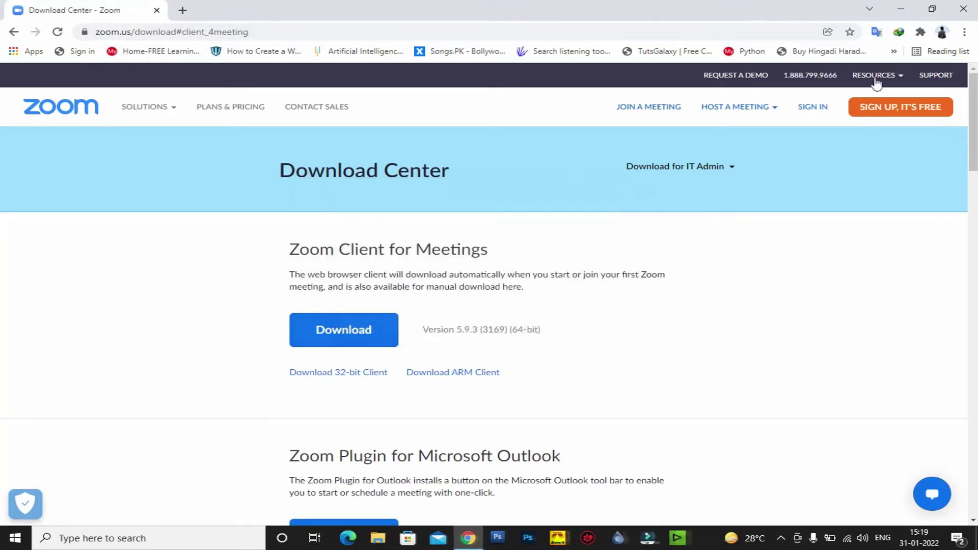
click(907, 8)
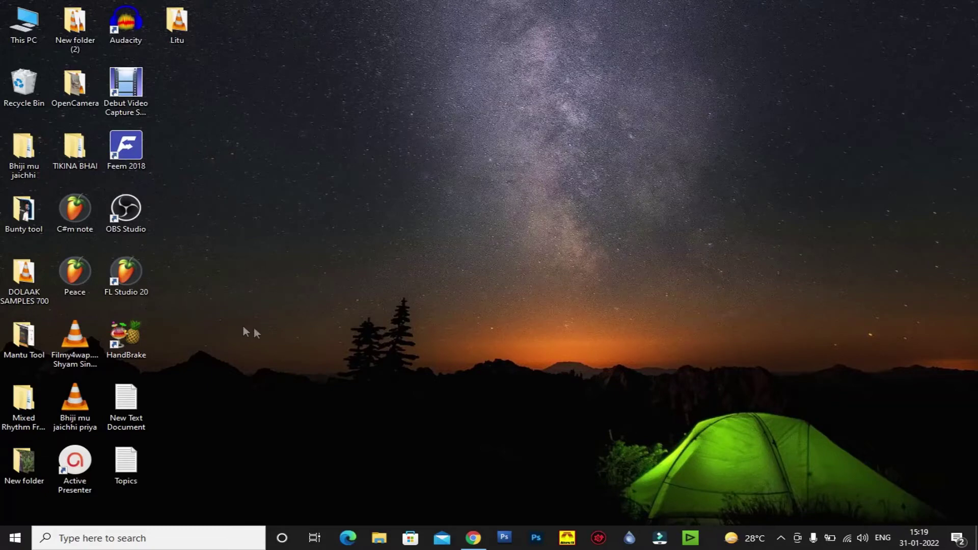
- Open the Programs folder inside Downloads in File Explorer and dismiss the Windows Security notification
double_click(20, 26)
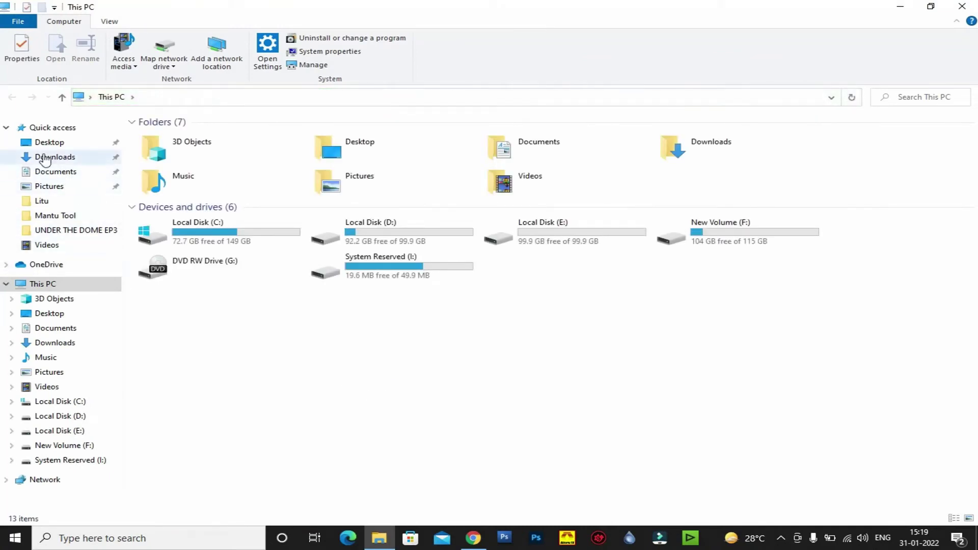
click(51, 156)
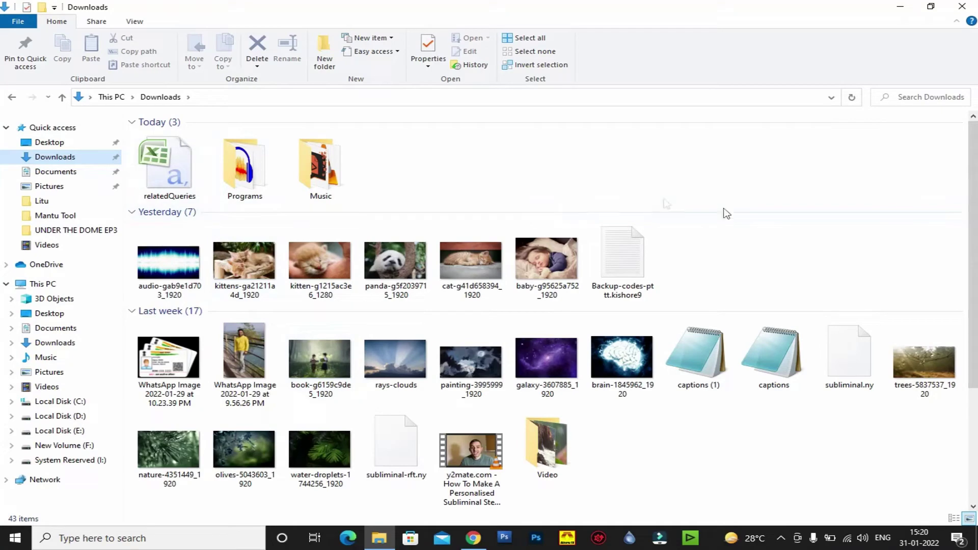
scroll(759, 468, down, 5)
scroll(738, 478, up, 5)
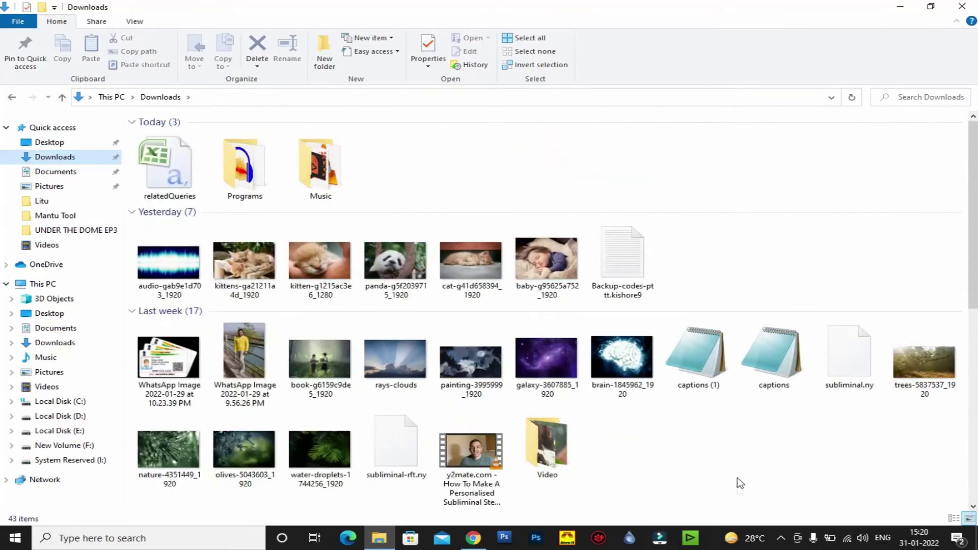
double_click(259, 178)
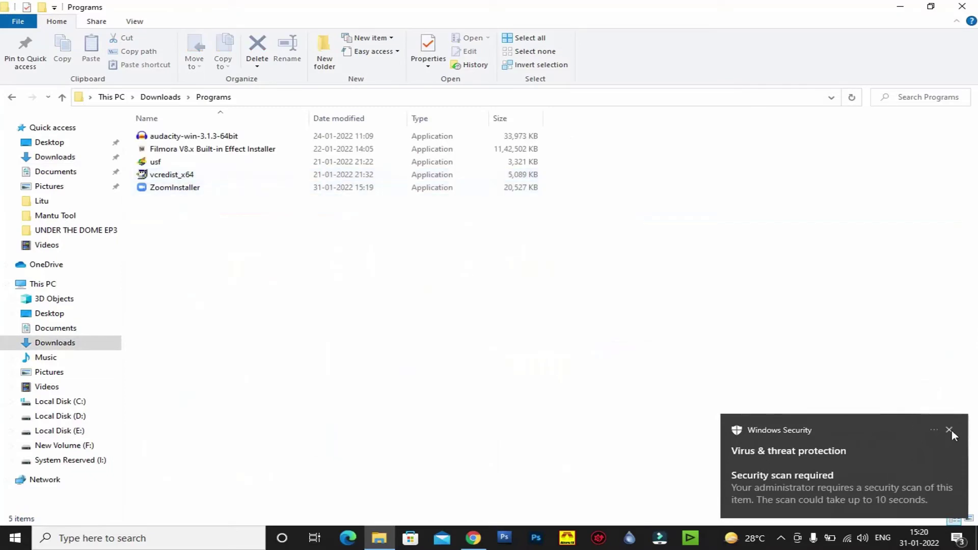
click(949, 430)
- Run the ZoomInstaller application from the Programs folder
click(158, 189)
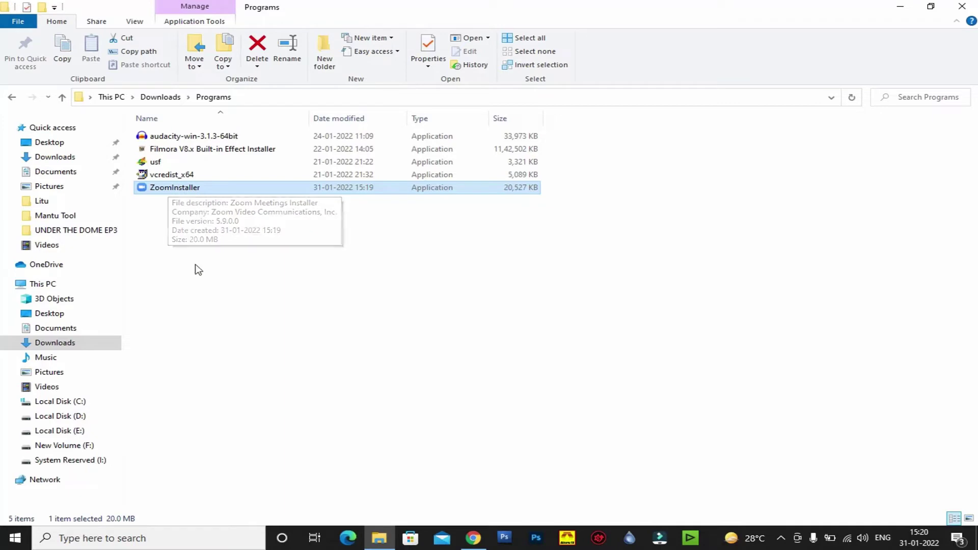
click(189, 242)
right_click(186, 193)
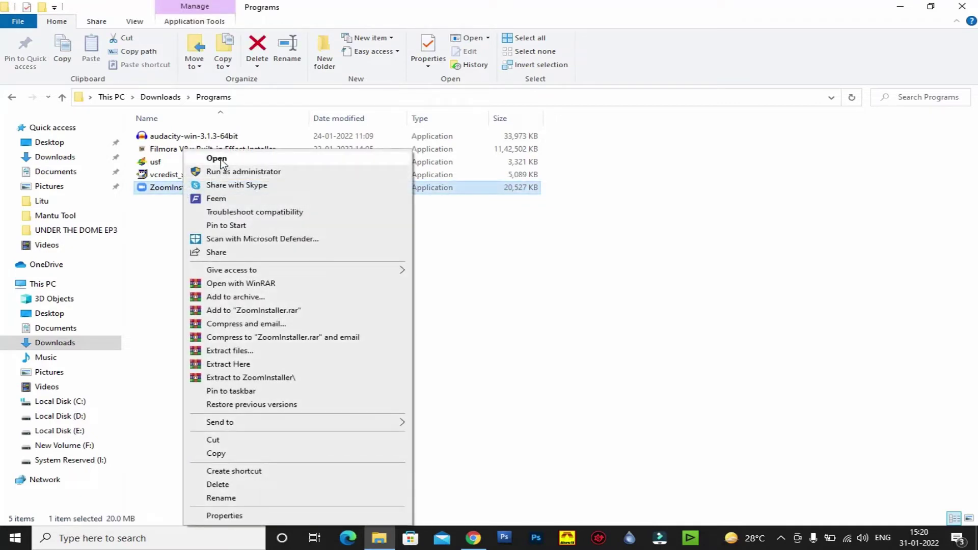
click(432, 232)
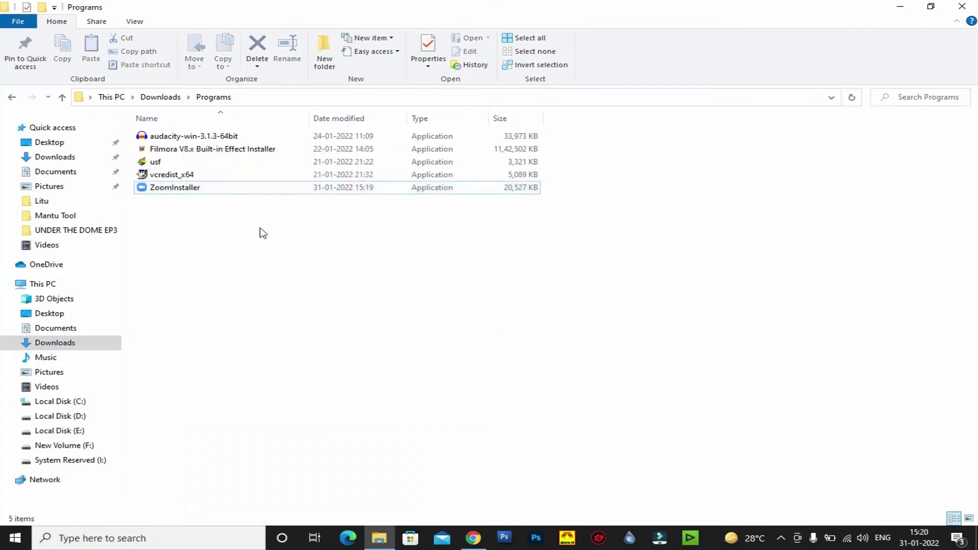
click(188, 192)
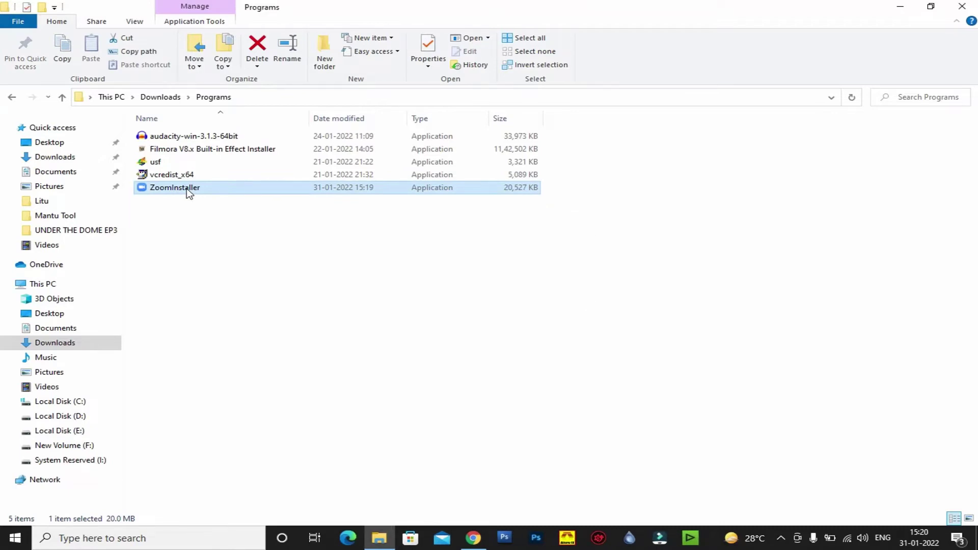
double_click(189, 192)
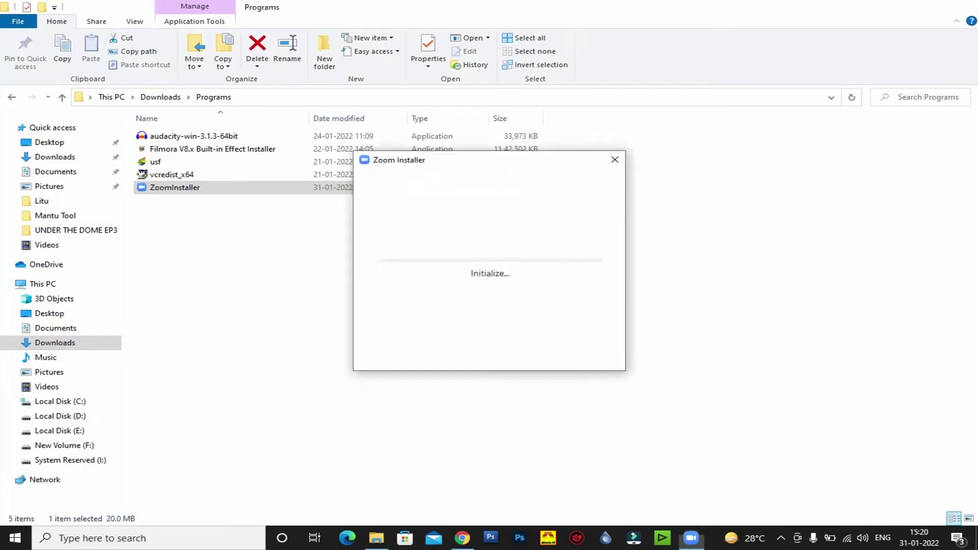
- Finish the Zoom installation with automatic updates left on and open the client's sign-in form
key(super+d)
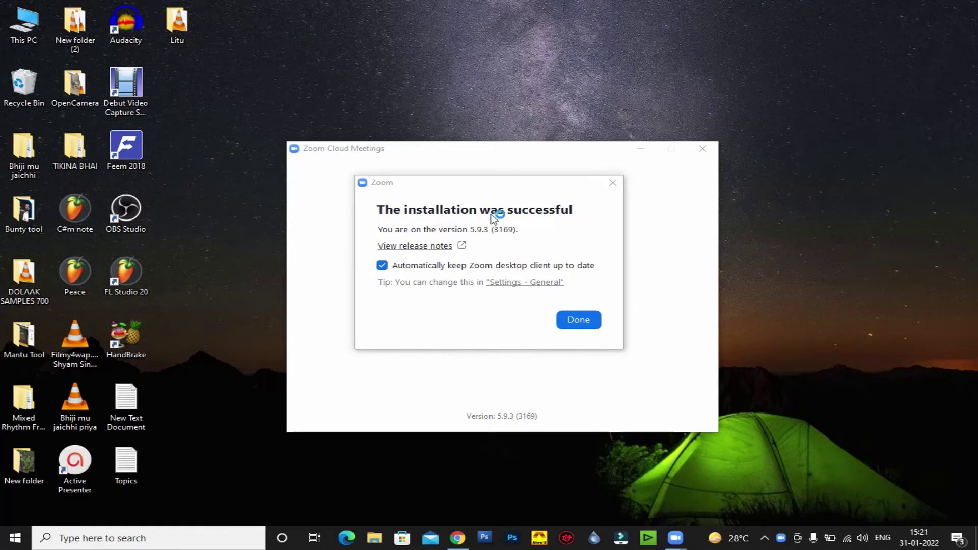
click(382, 213)
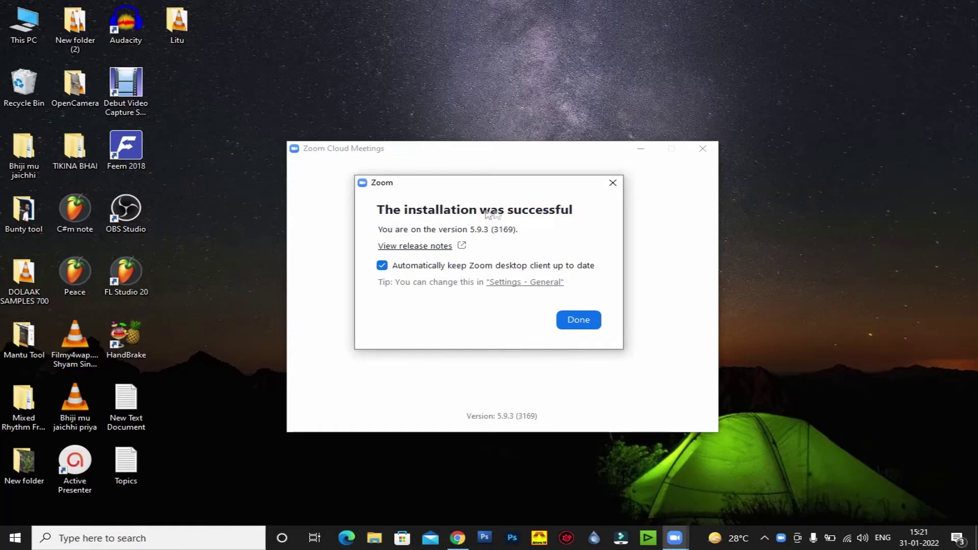
click(578, 321)
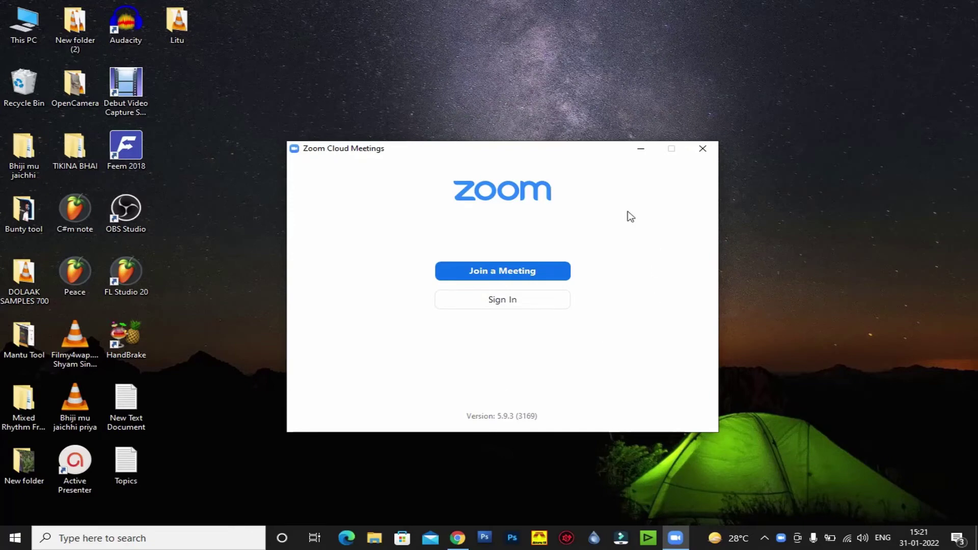
click(501, 302)
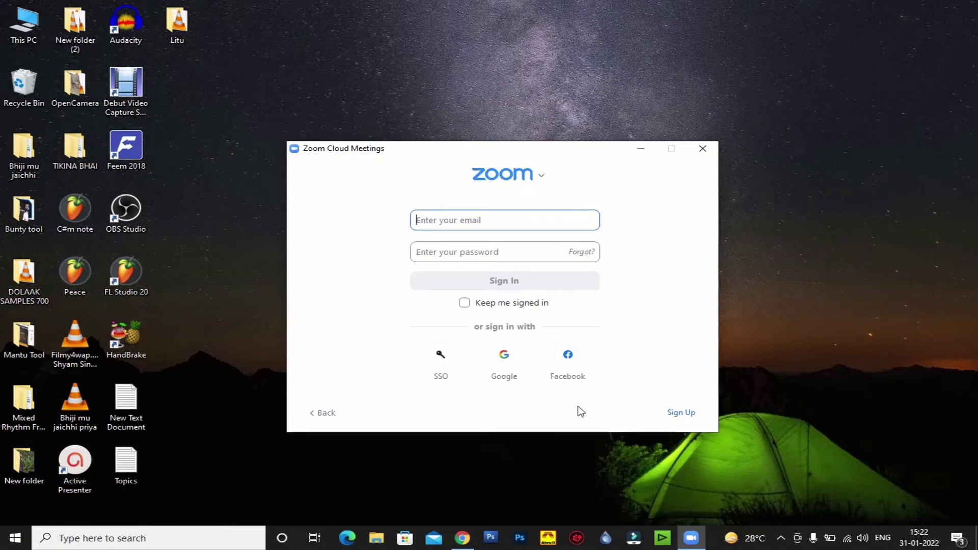
- View Zoom's web sign-up page from the sign-in form, close the Download Center tab and return to the Zoom client
click(681, 413)
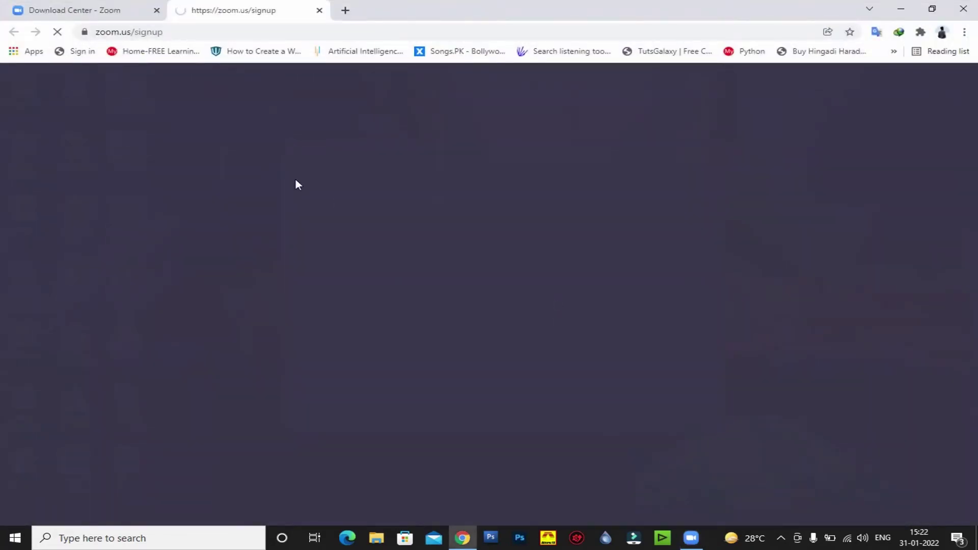
click(156, 10)
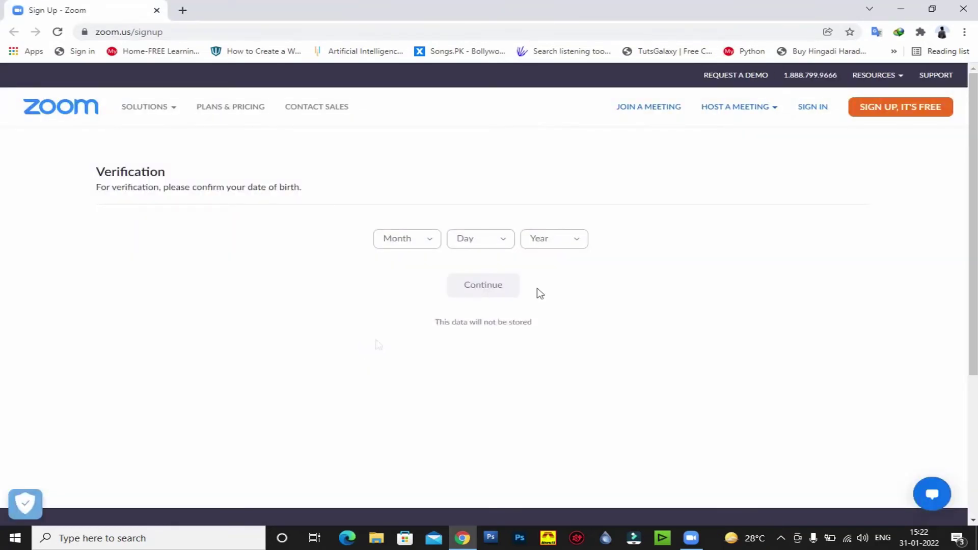
click(963, 8)
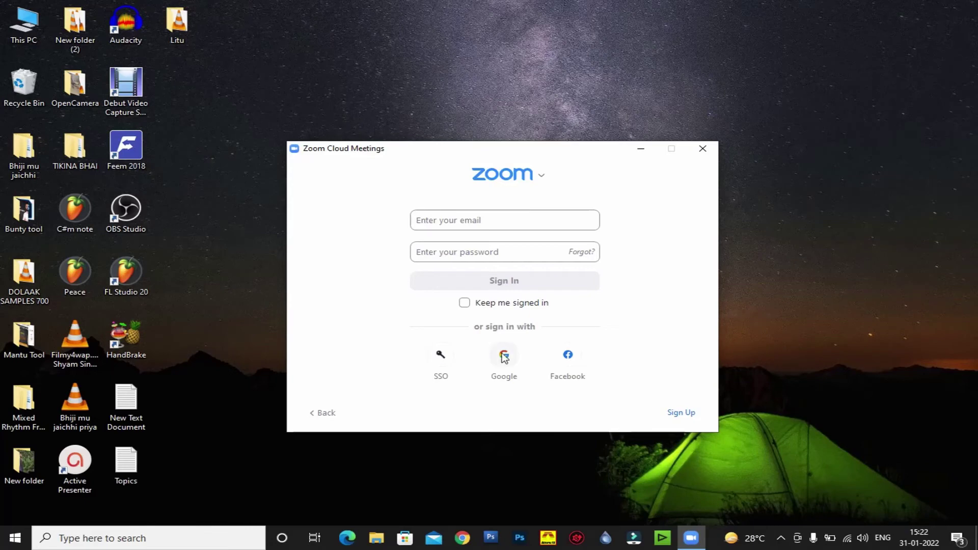
- Sign in to Zoom with Google, choosing the first listed Google account in the browser
click(503, 357)
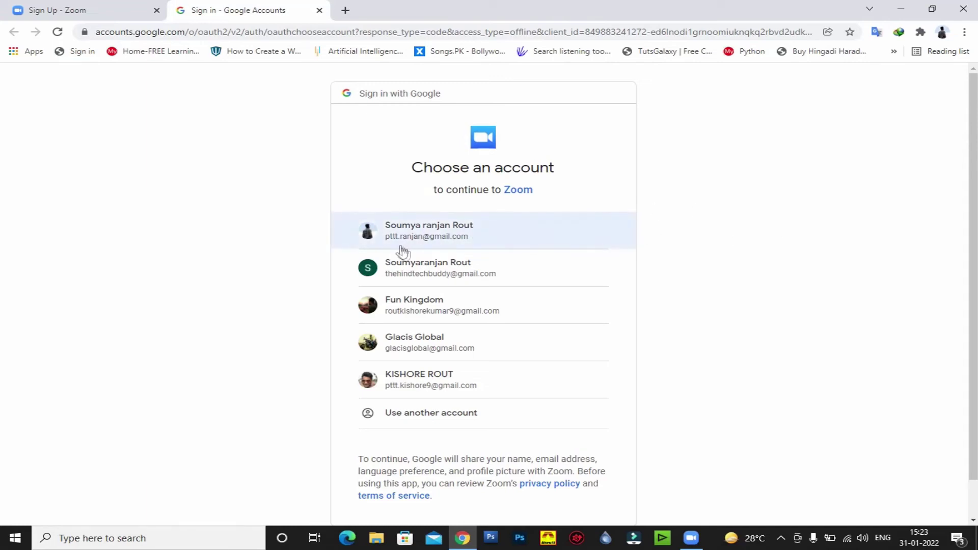
click(505, 233)
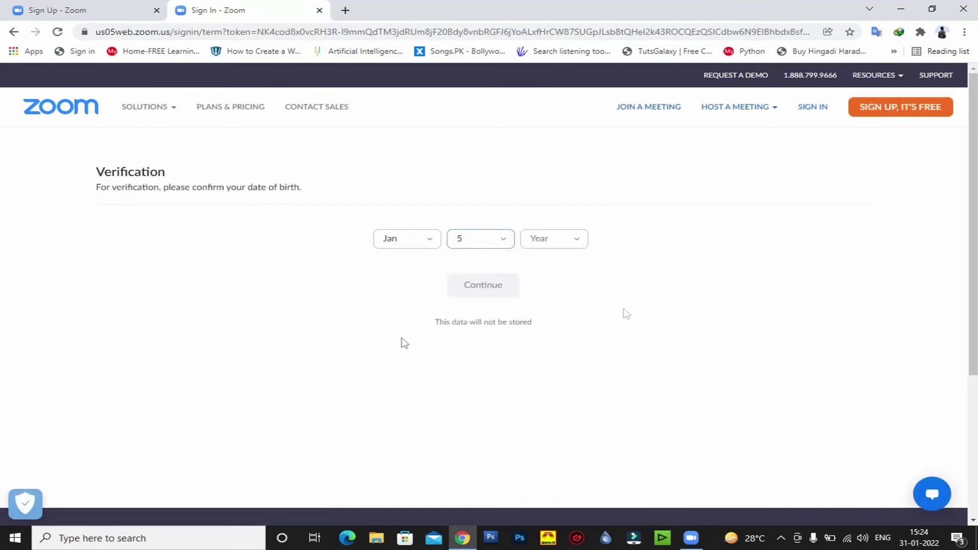
click(404, 342)
- Select the birth month and day in Zoom's date-of-birth verification form
click(432, 242)
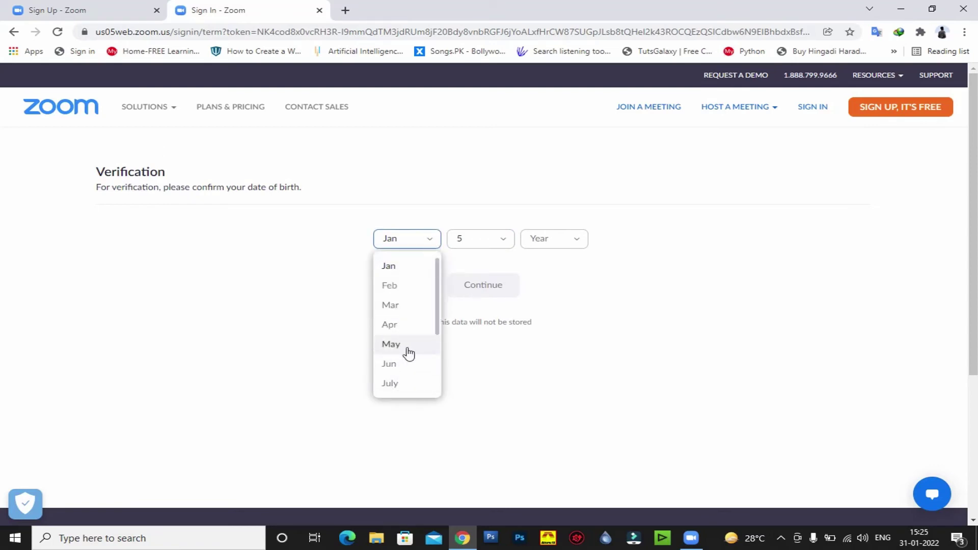
scroll(406, 378, down, 2)
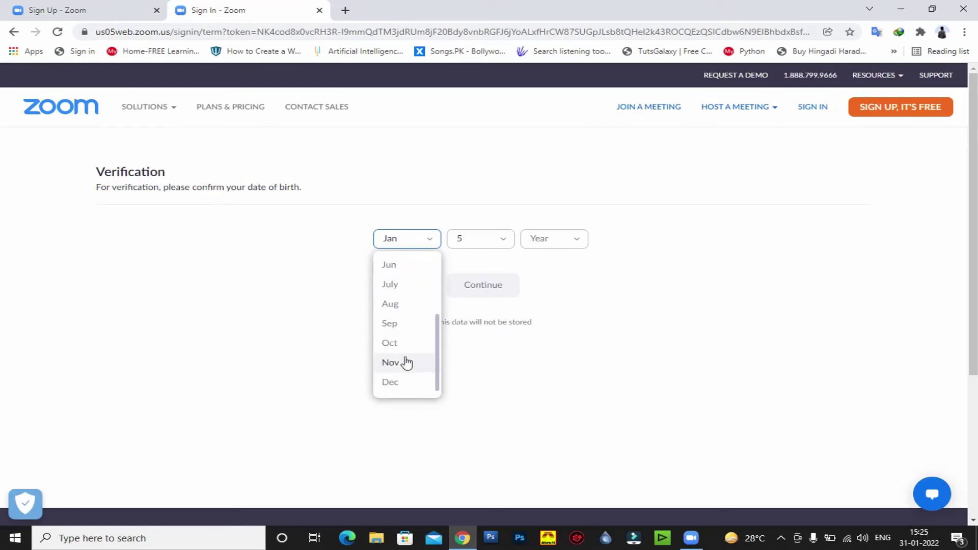
key(Tab)
click(503, 242)
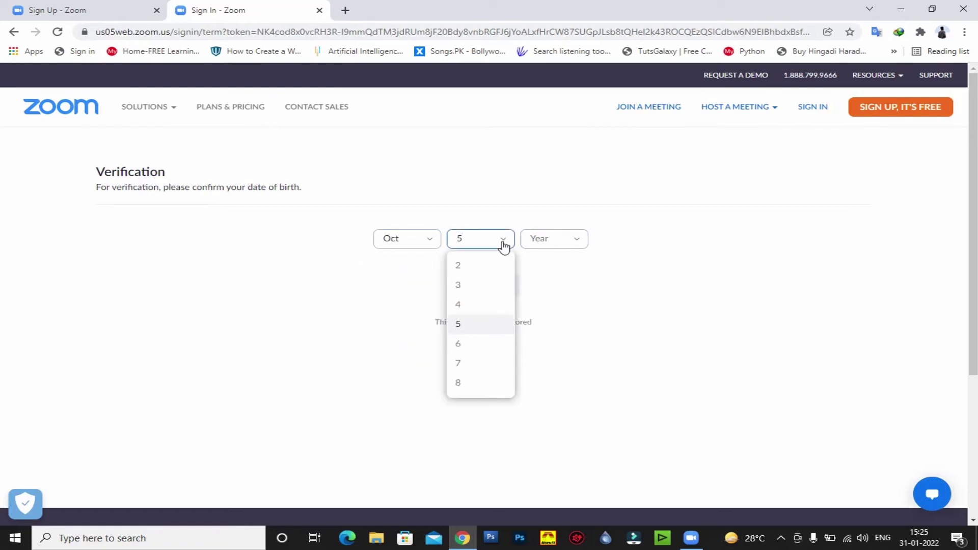
click(489, 323)
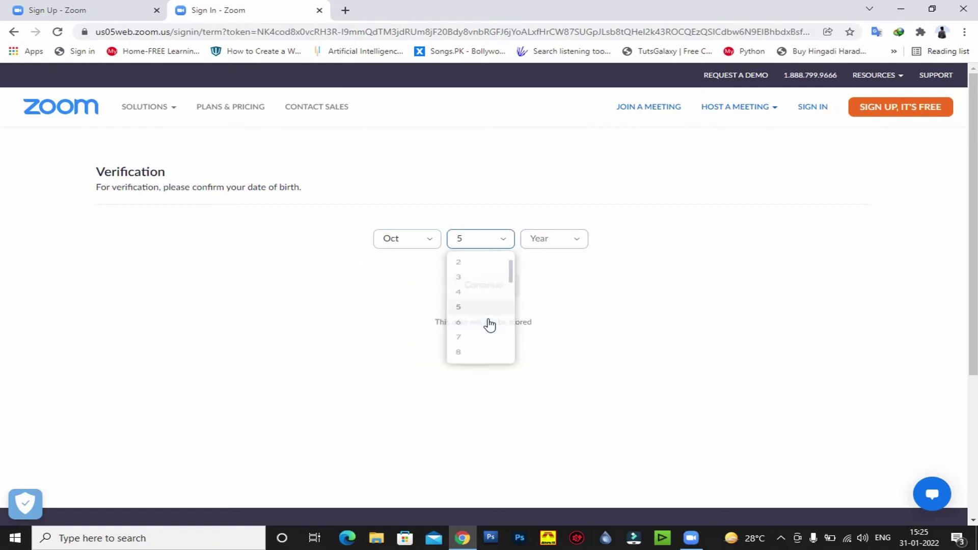
- Select the birth year and submit the date-of-birth verification
click(579, 241)
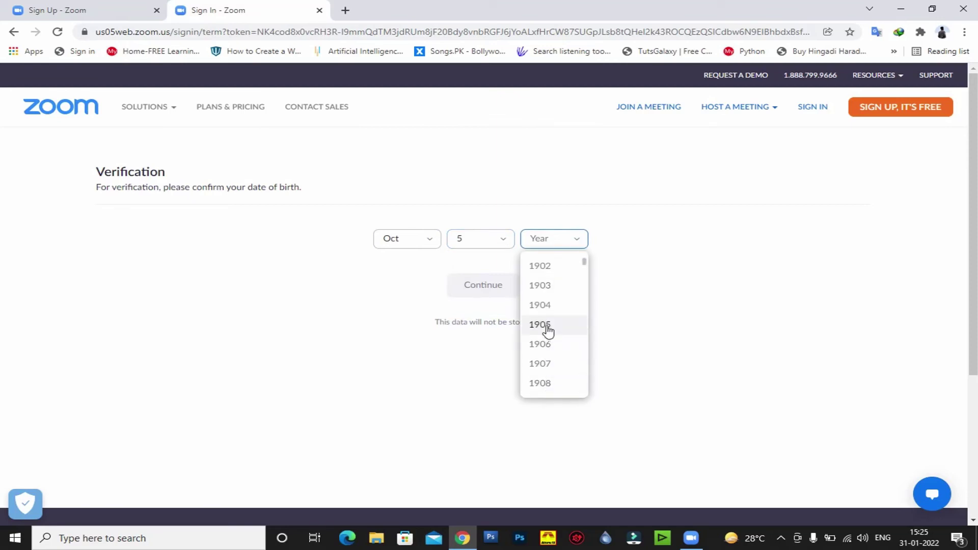
scroll(545, 327, down, 10)
scroll(555, 382, up, 10)
scroll(557, 374, down, 20)
scroll(556, 374, down, 7)
scroll(557, 374, up, 2)
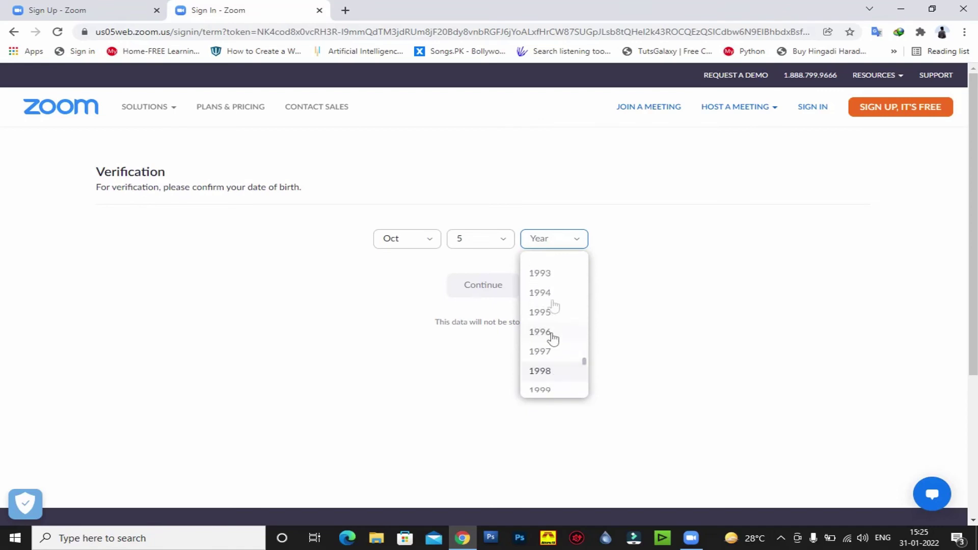
click(552, 292)
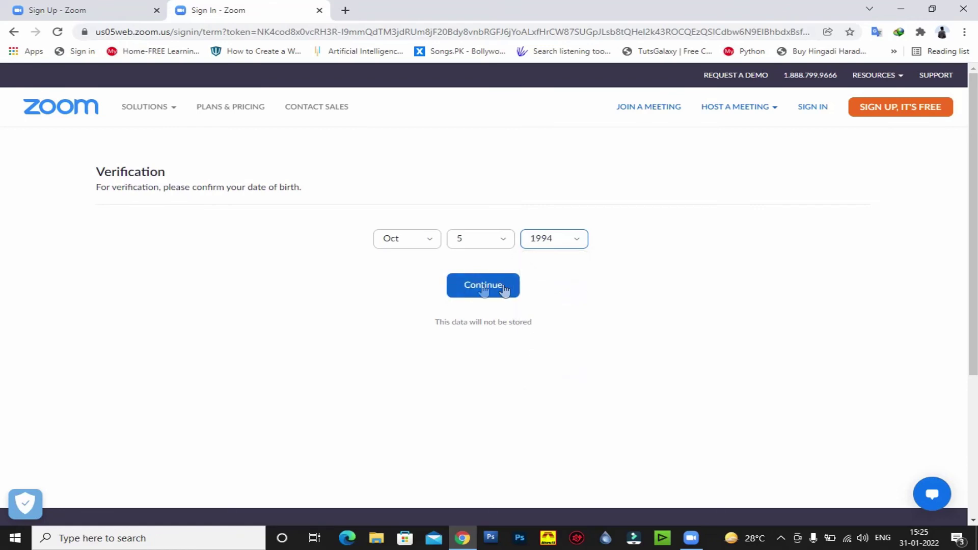
click(483, 289)
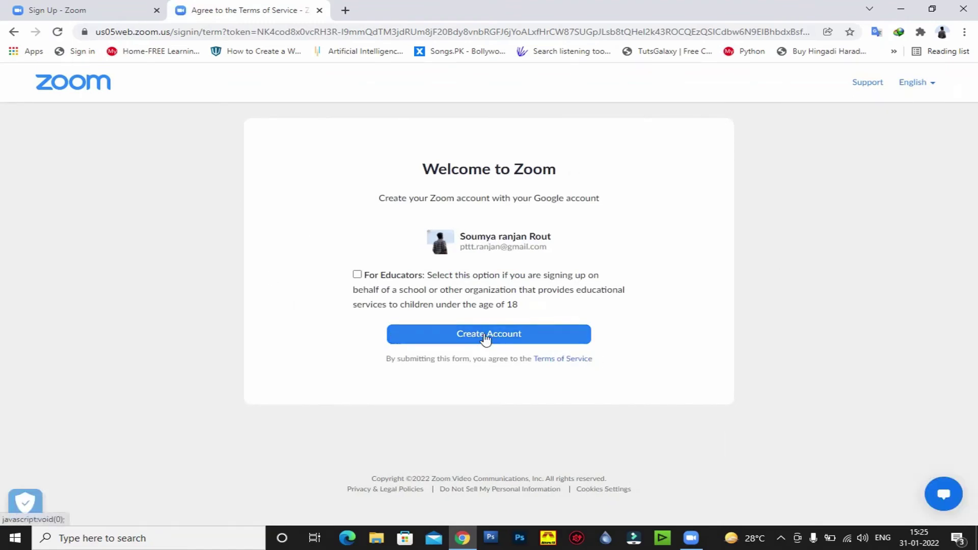
- Create the Zoom account with the Google account and open Zoom Meetings, always allowing us05web.zoom.us links to open in the app
click(485, 338)
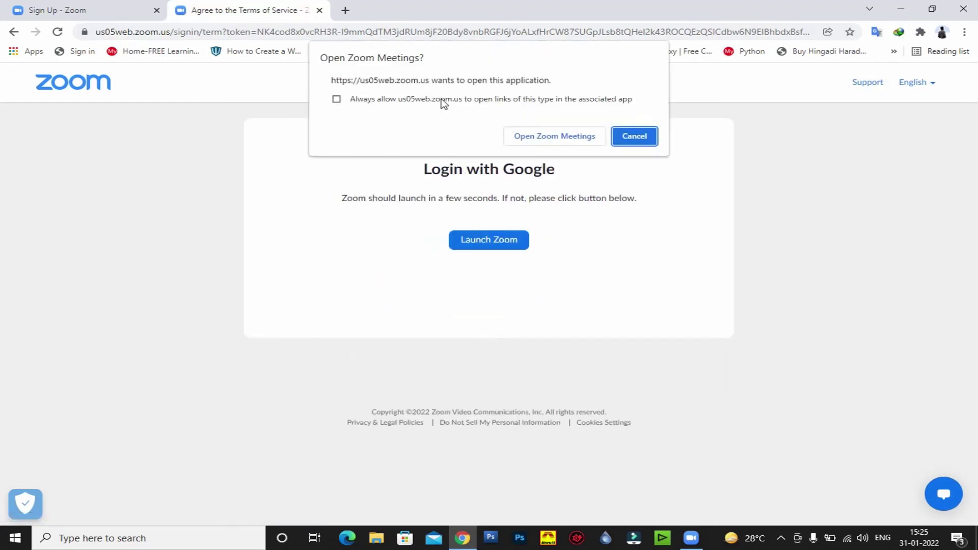
click(376, 102)
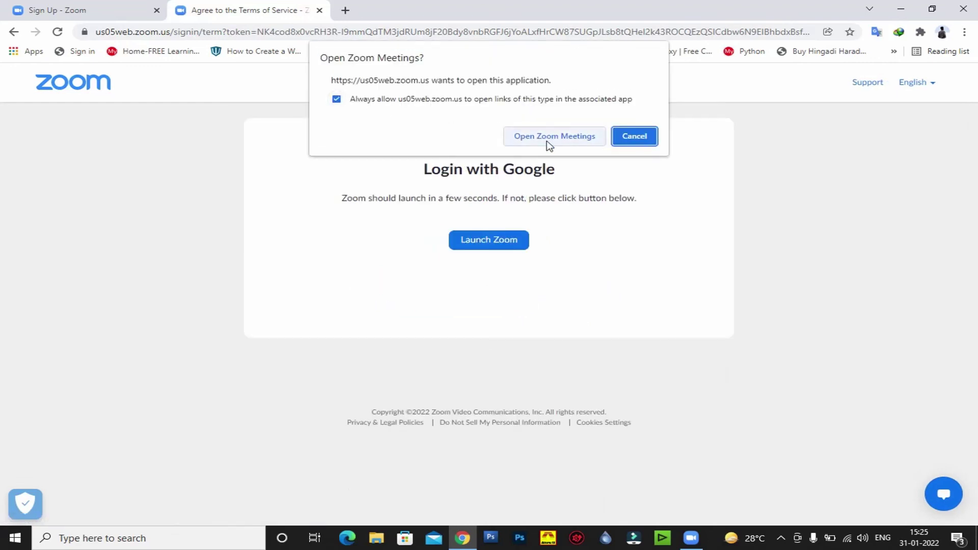
click(549, 136)
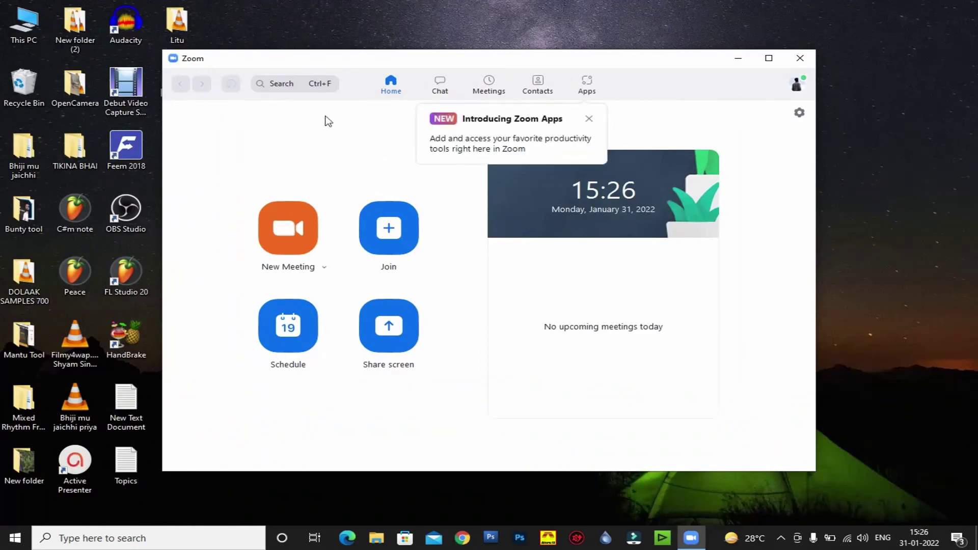